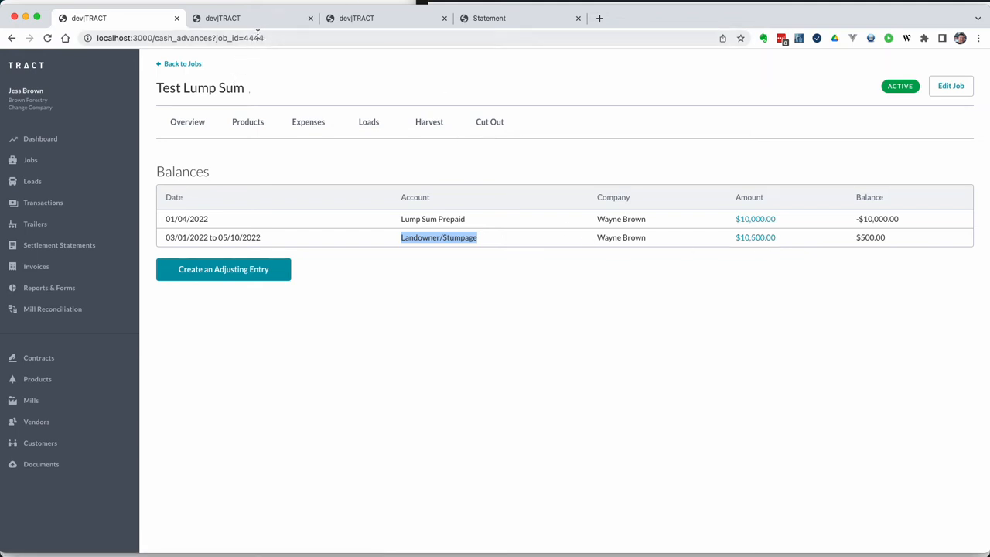
# Open the Profit and Loss report form in a new browser tab and show it by job for Test Lump Sum only.
pyautogui.keyDown('super'); pyautogui.click(49, 287); pyautogui.keyUp('super')
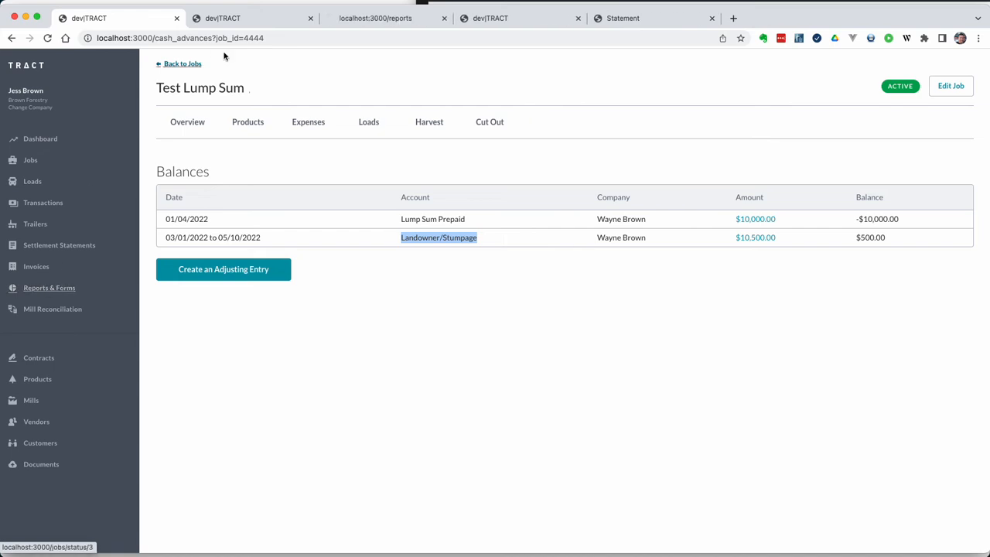
pyautogui.click(392, 20)
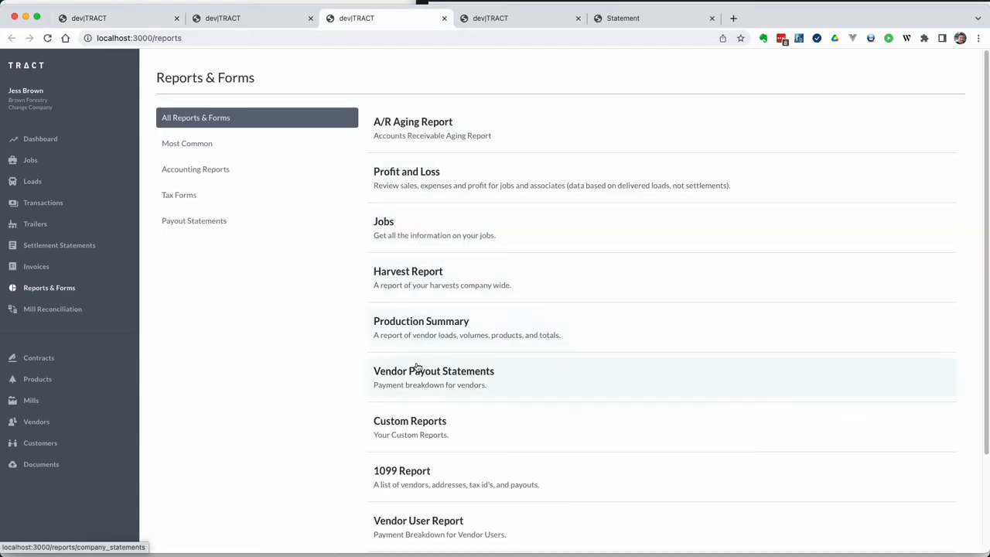
pyautogui.click(421, 180)
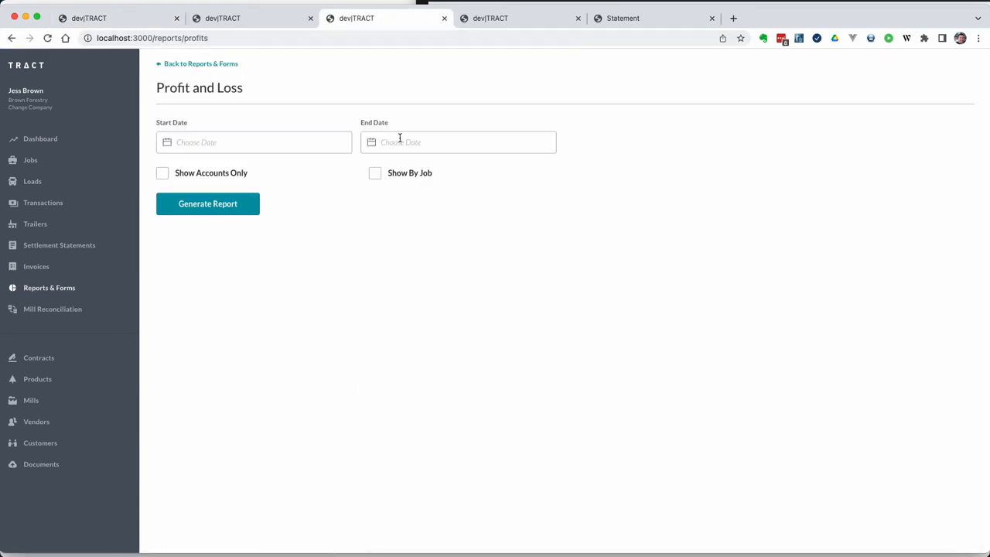
pyautogui.click(375, 175)
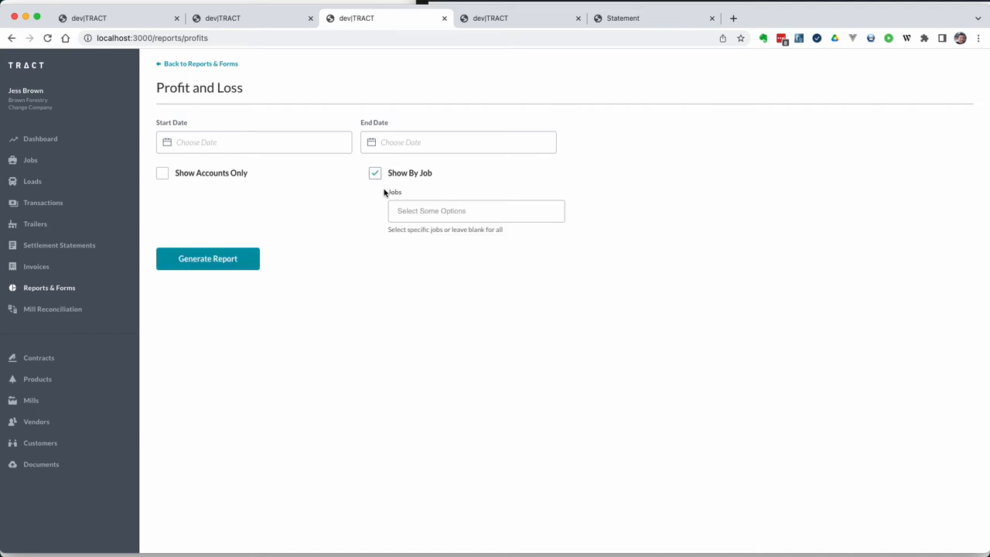
pyautogui.click(433, 212)
pyautogui.write('lump')
pyautogui.press('Return')
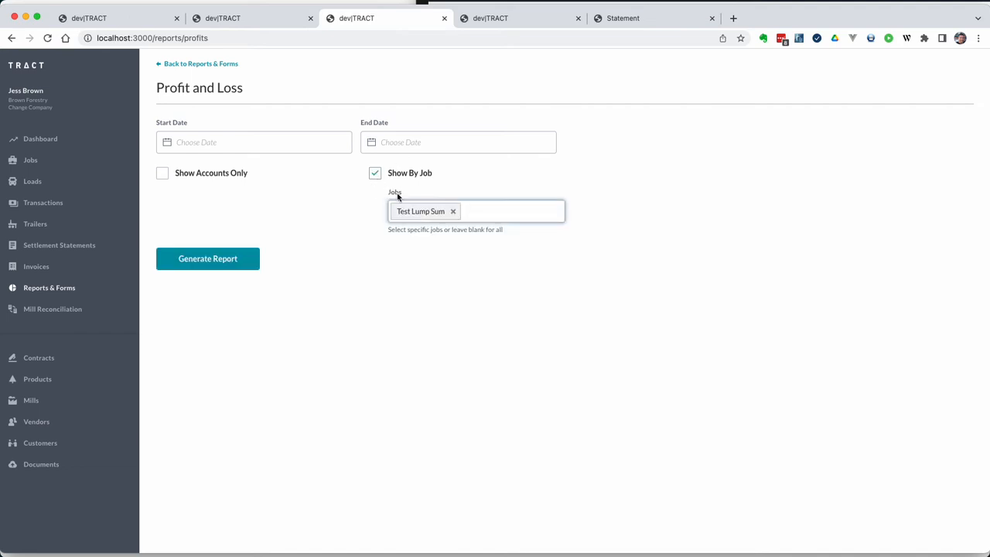
# Set the report's end date to 04/05/2022 and generate the Profit and Loss statement.
pyautogui.click(389, 144)
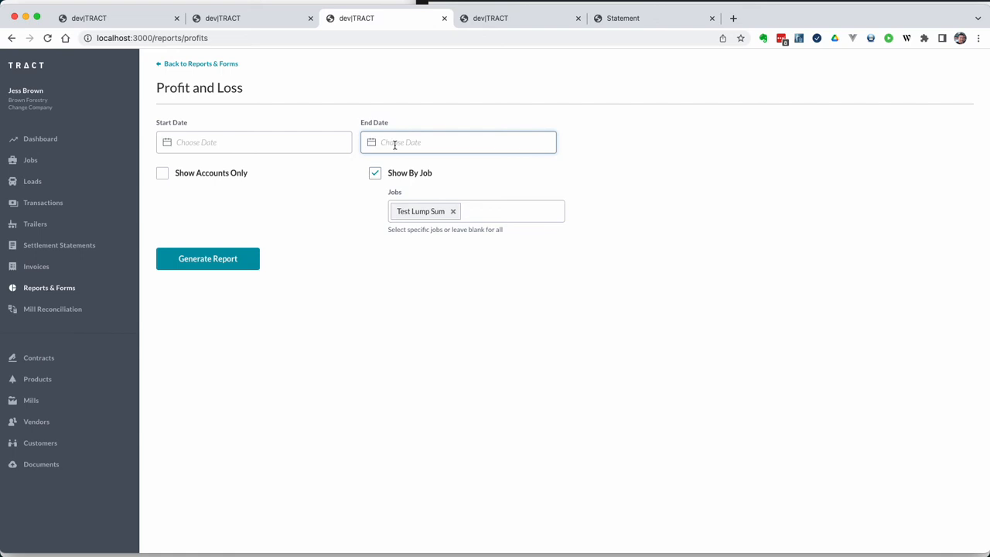
pyautogui.click(319, 141)
pyautogui.click(421, 146)
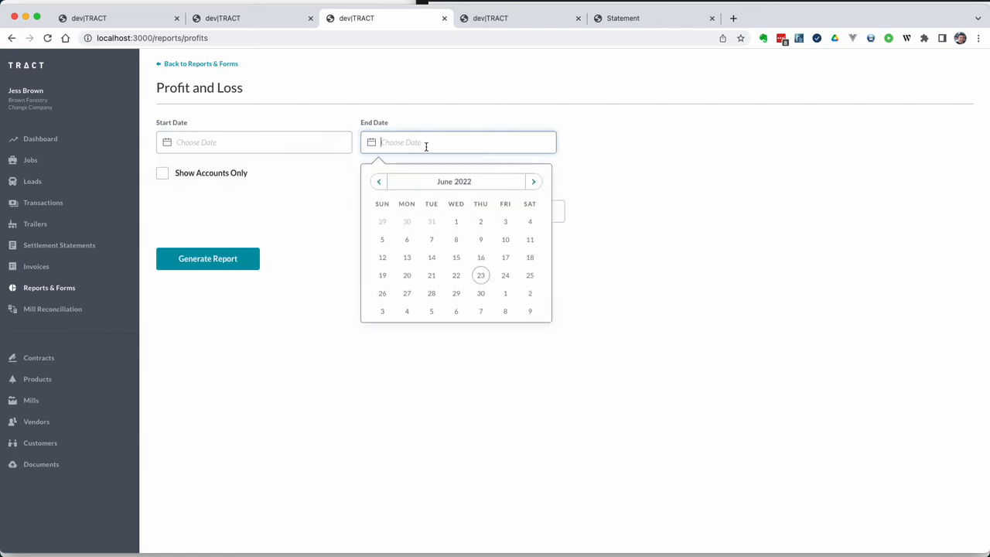
pyautogui.click(385, 182)
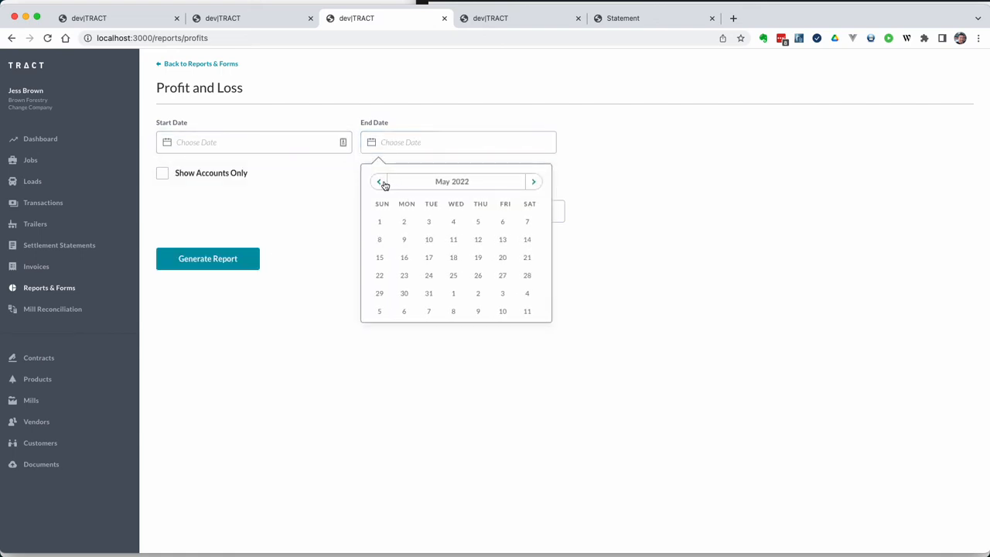
pyautogui.click(384, 183)
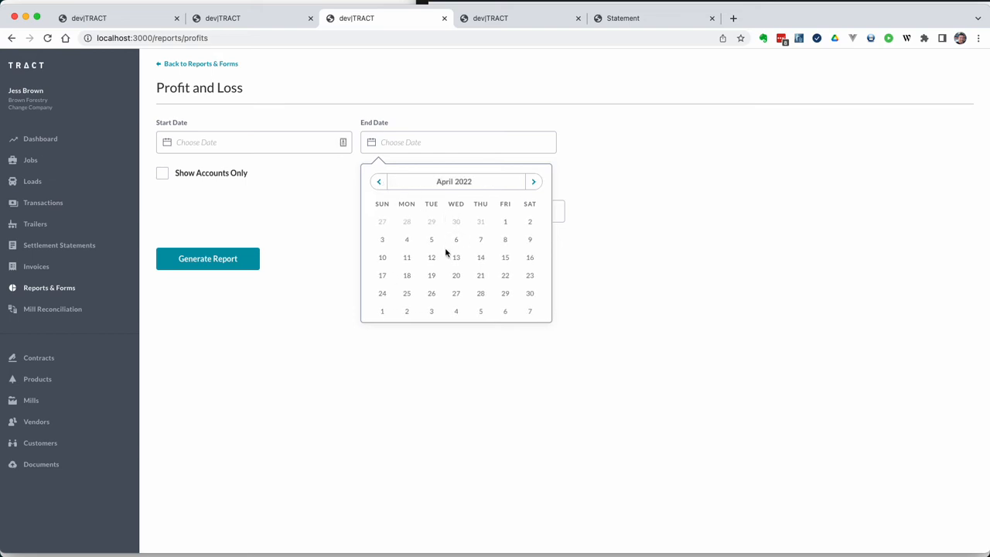
pyautogui.click(431, 241)
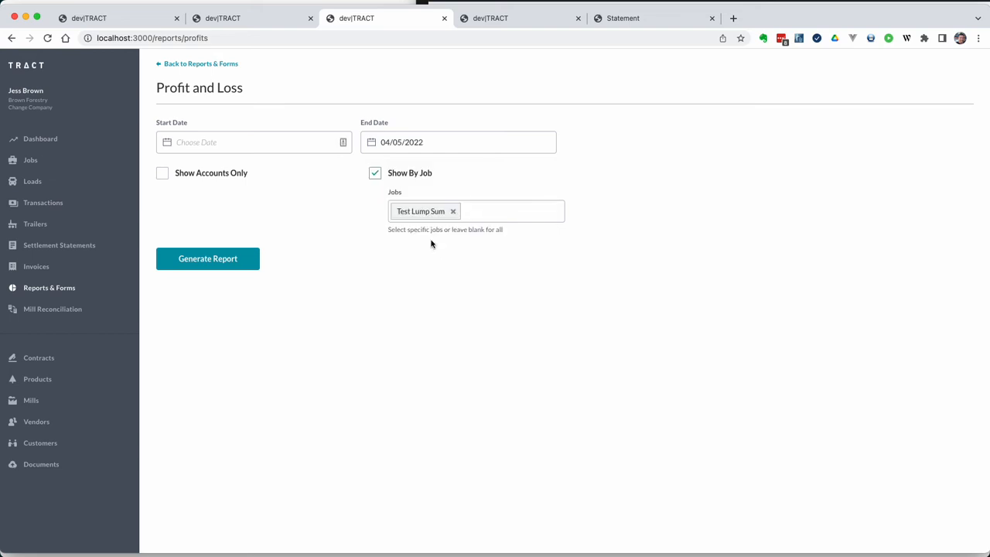
pyautogui.click(233, 265)
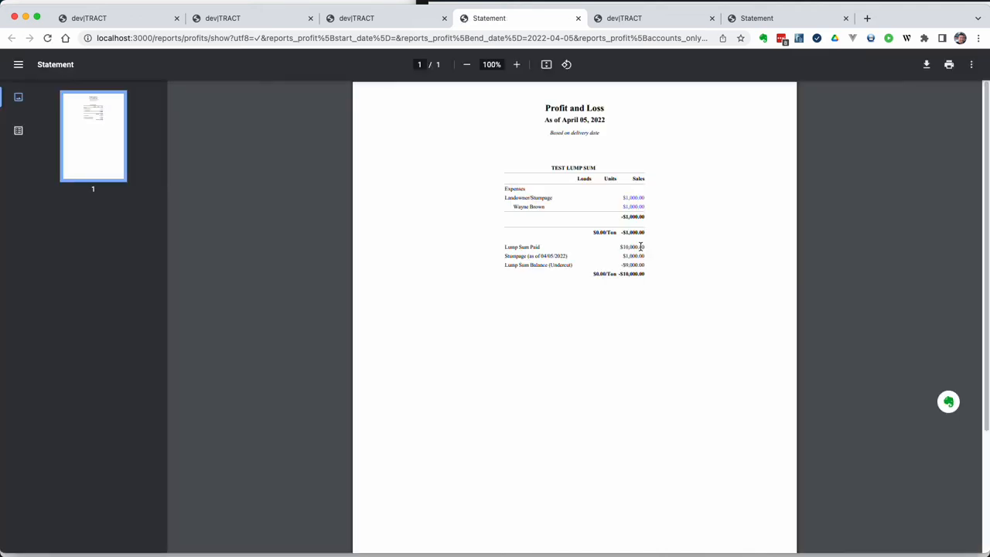
# Examine the job's expense total, lump sum balance and final total on the April 5 Profit and Loss statement.
pyautogui.press('super+equal')
pyautogui.press('super+equal')
pyautogui.press('super+equal')
pyautogui.press('super+equal')
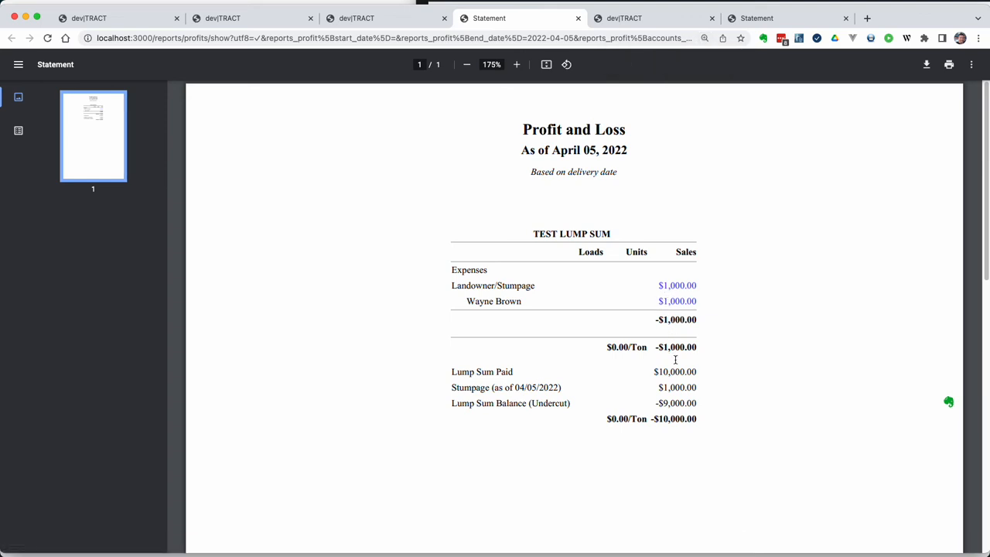
pyautogui.moveTo(656, 350); pyautogui.dragTo(706, 340)
pyautogui.moveTo(659, 403); pyautogui.dragTo(709, 398)
pyautogui.click(732, 396)
pyautogui.moveTo(654, 419); pyautogui.dragTo(703, 418)
pyautogui.click(703, 419)
pyautogui.doubleClick(655, 418)
pyautogui.click(670, 418)
pyautogui.moveTo(648, 420); pyautogui.dragTo(703, 411)
pyautogui.click(729, 418)
# Clear the end date on the Profit and Loss form and generate the Test Lump Sum statement without date limits.
pyautogui.click(422, 24)
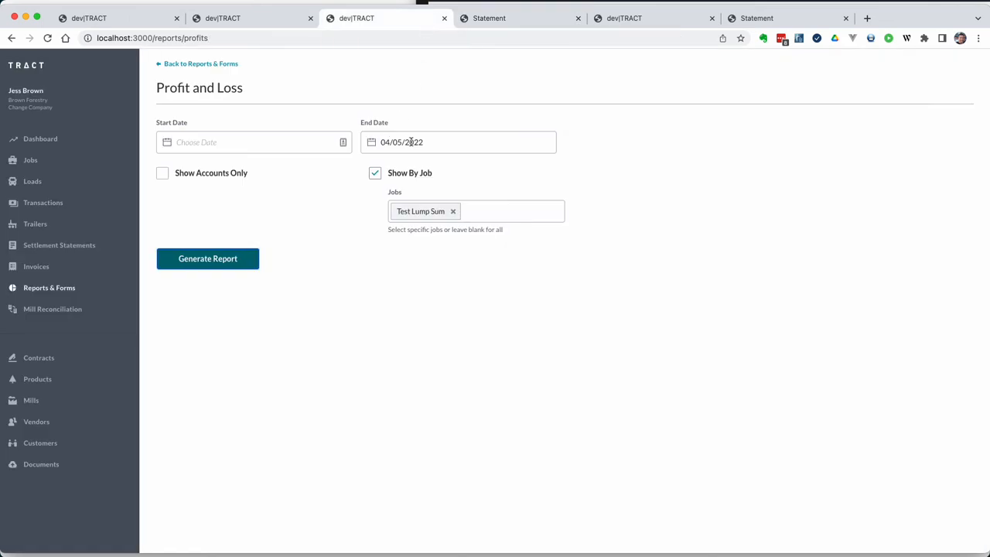
pyautogui.click(371, 141)
pyautogui.press('BackSpace')
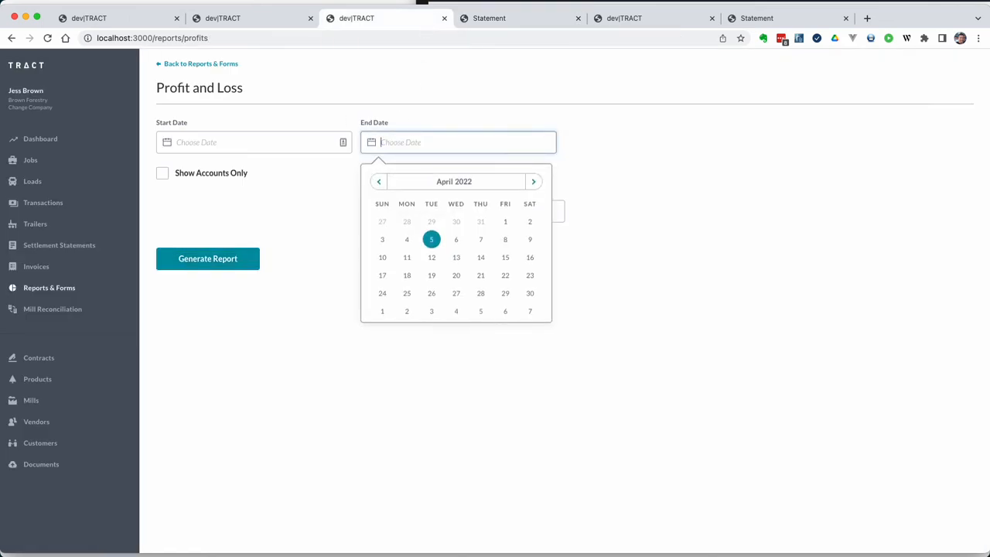
pyautogui.press('Tab')
pyautogui.click(285, 148)
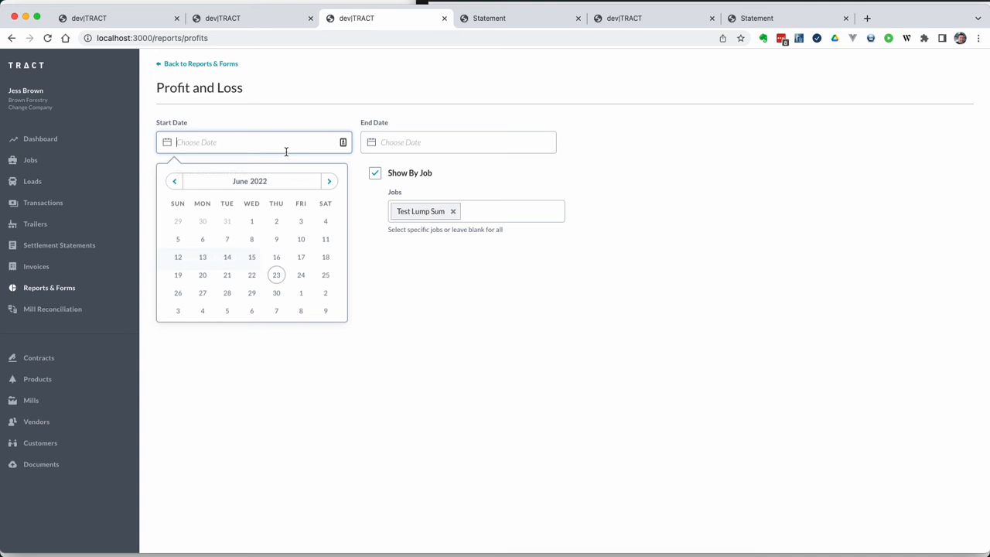
pyautogui.click(386, 144)
pyautogui.click(273, 248)
pyautogui.click(255, 259)
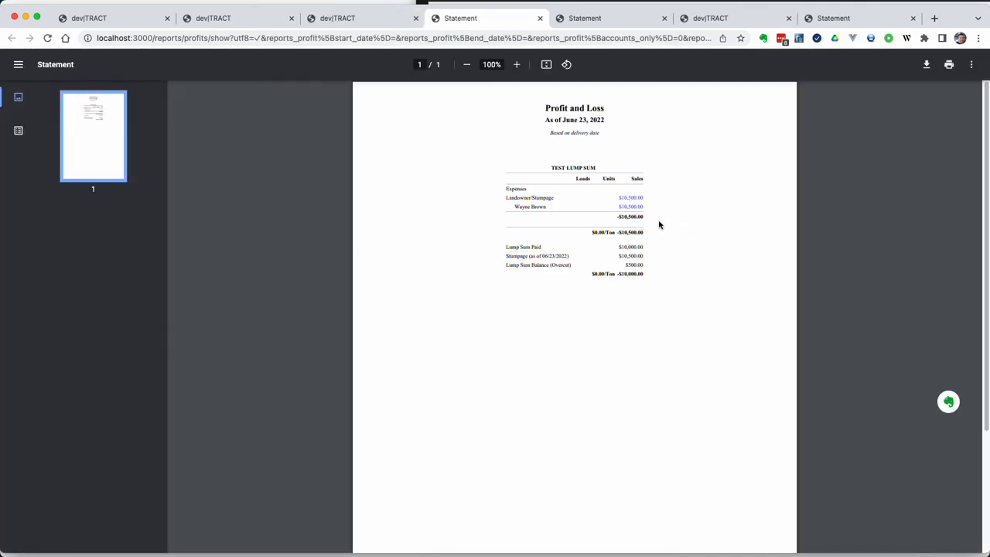
# Examine the expense total on the undated Profit and Loss statement at a larger size.
pyautogui.press('super+equal')
pyautogui.press('super+equal')
pyautogui.press('super+equal')
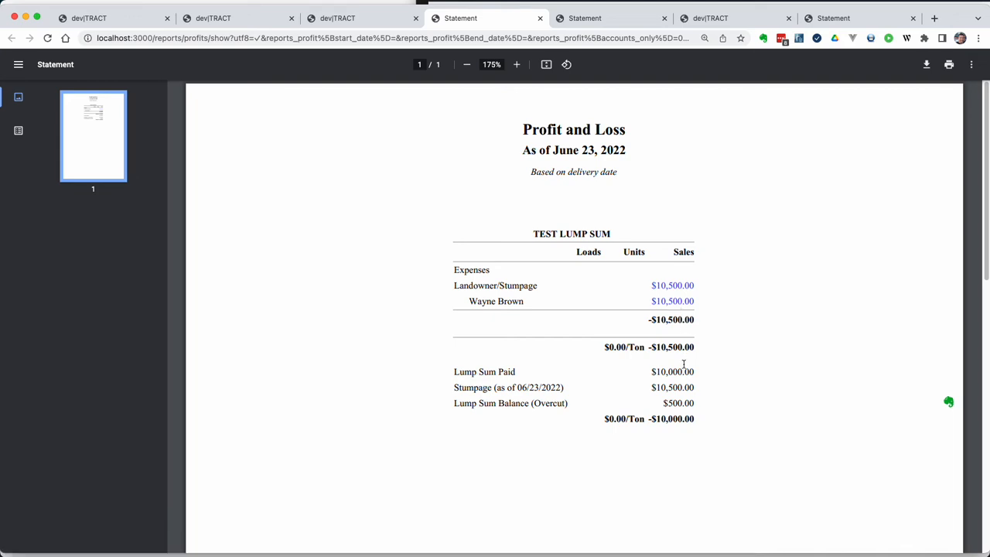
pyautogui.moveTo(653, 347); pyautogui.dragTo(700, 346)
# Switch to Keynote, show the "Creating an Adjusting Entry" slide, and return to the browser.
pyautogui.press('super+Tab')
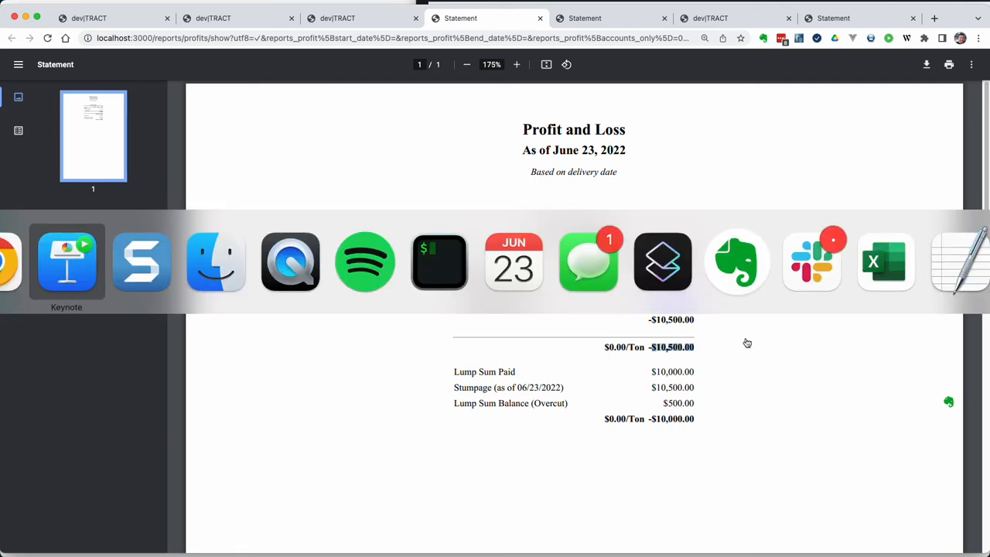
pyautogui.press('Right')
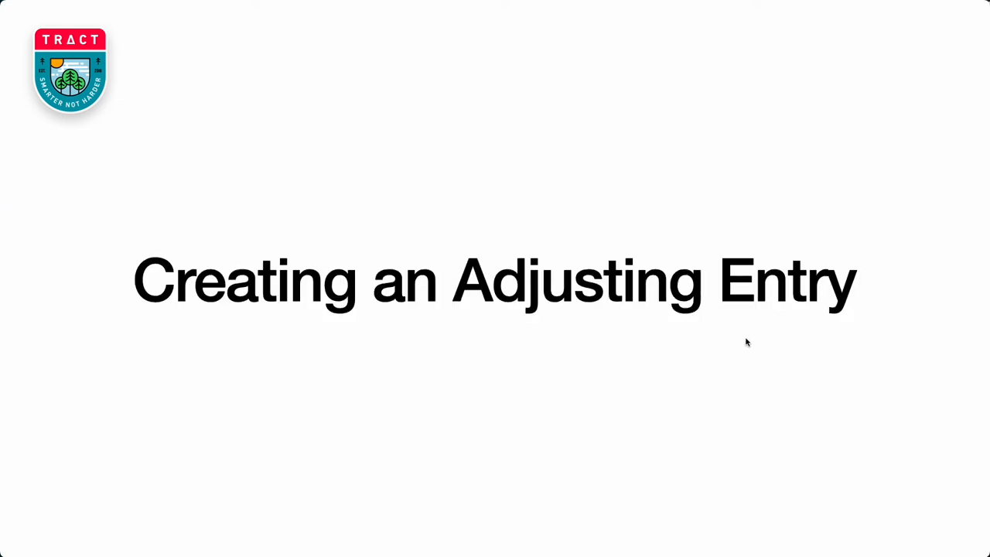
pyautogui.press('super+Tab')
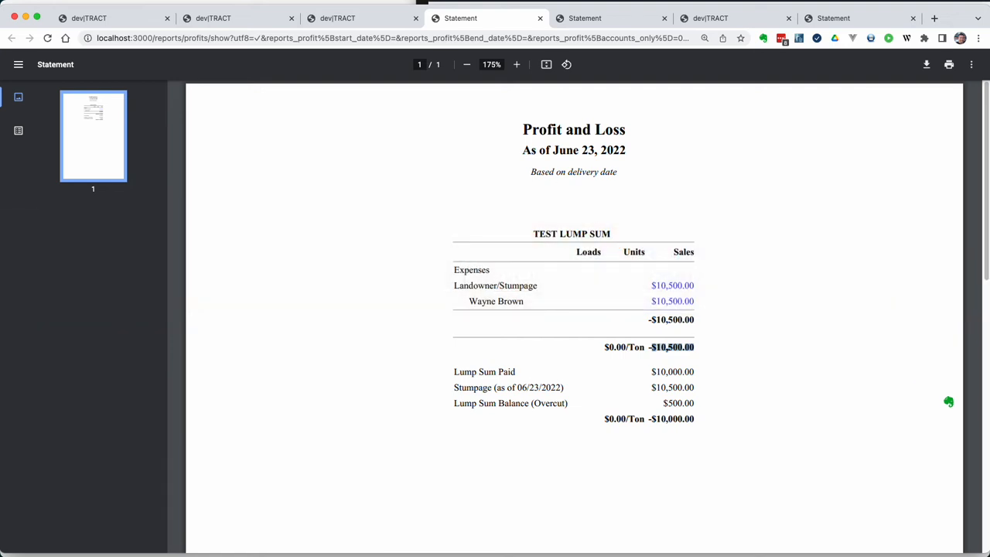
# Review the proposed adjusting entry from the Test Lump Sum balances and return to the job without saving.
pyautogui.click(108, 17)
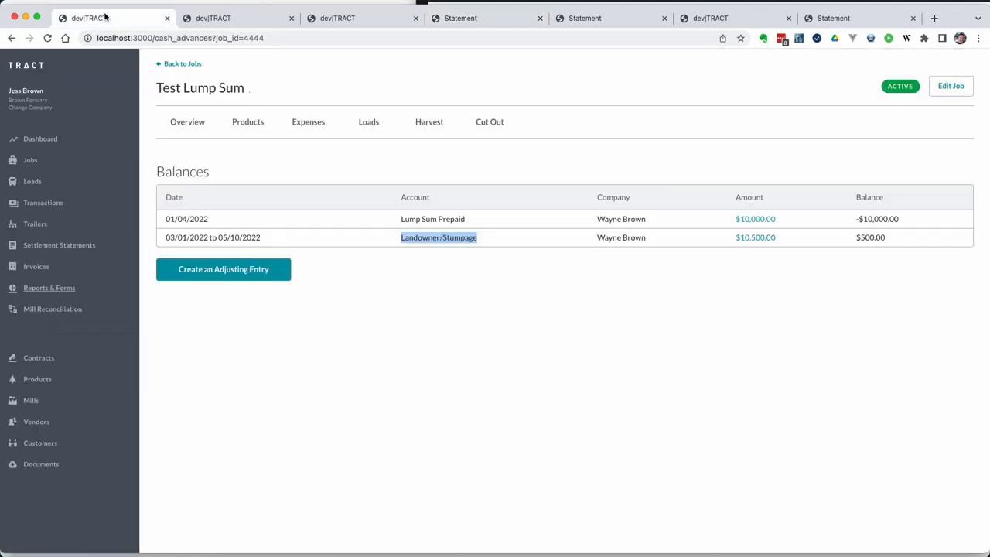
pyautogui.click(226, 271)
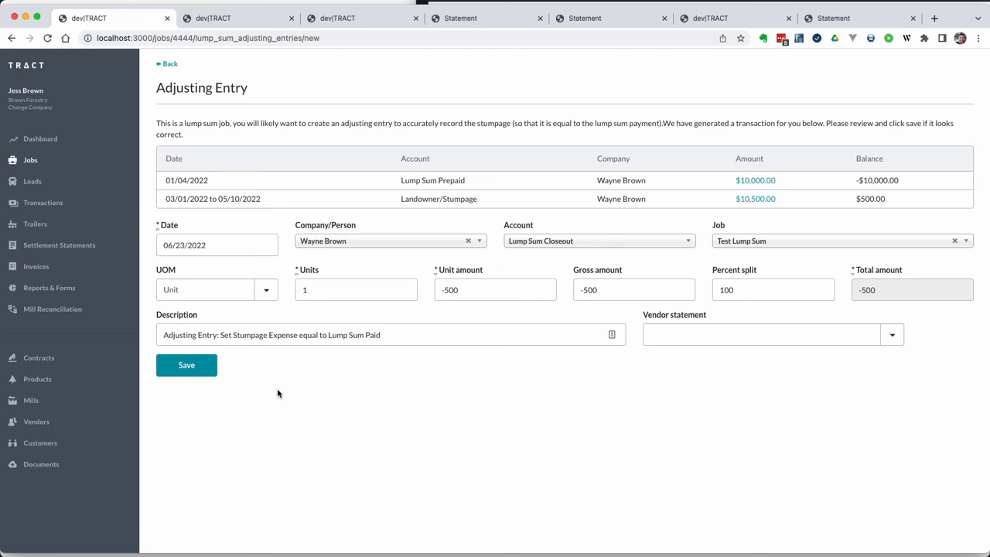
pyautogui.click(169, 67)
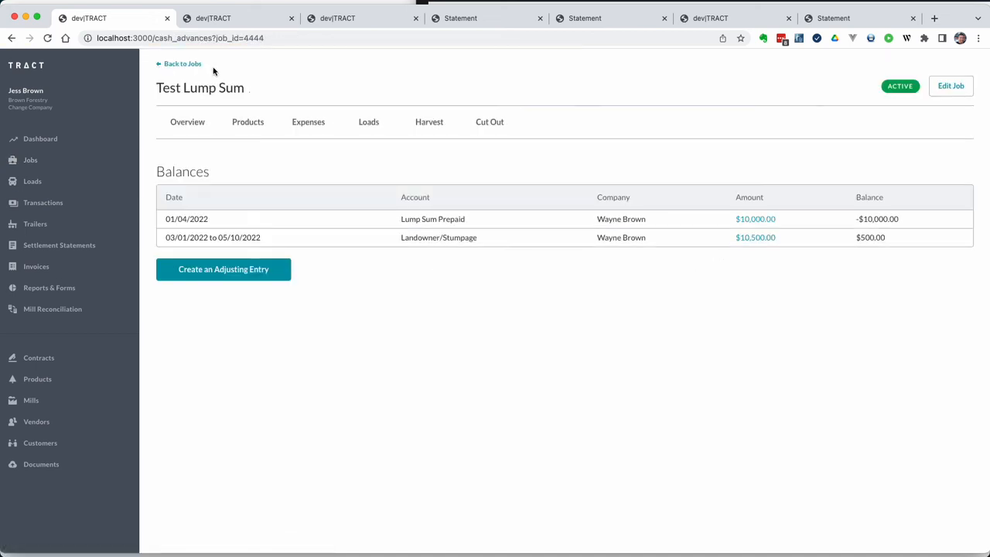
# Set the Test Lump Sum job's status to Completed and save the job.
pyautogui.click(959, 87)
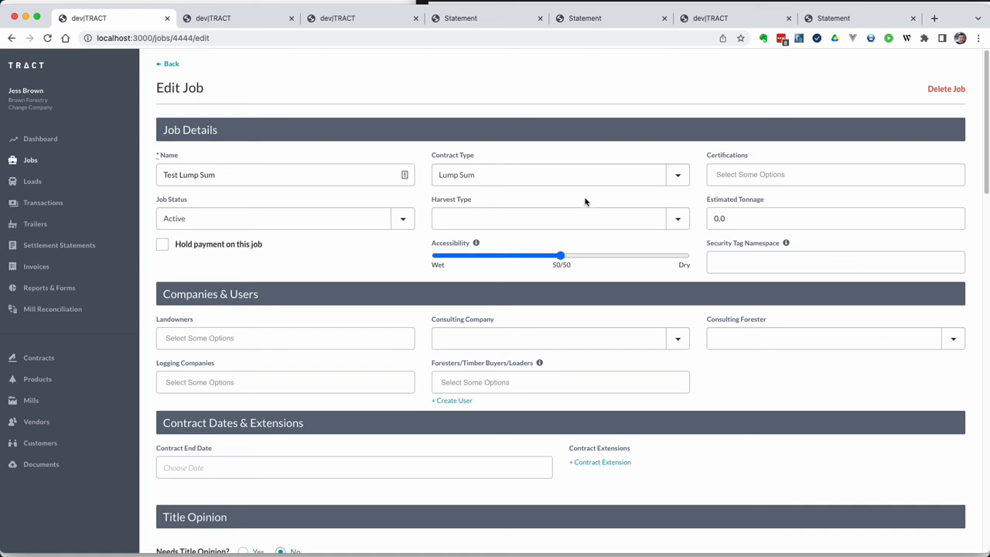
pyautogui.click(184, 220)
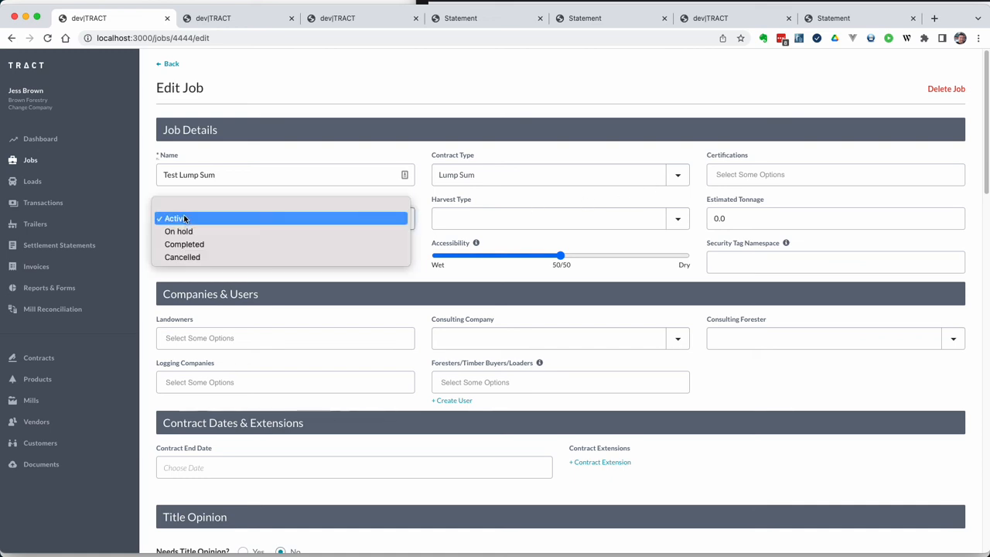
pyautogui.click(189, 244)
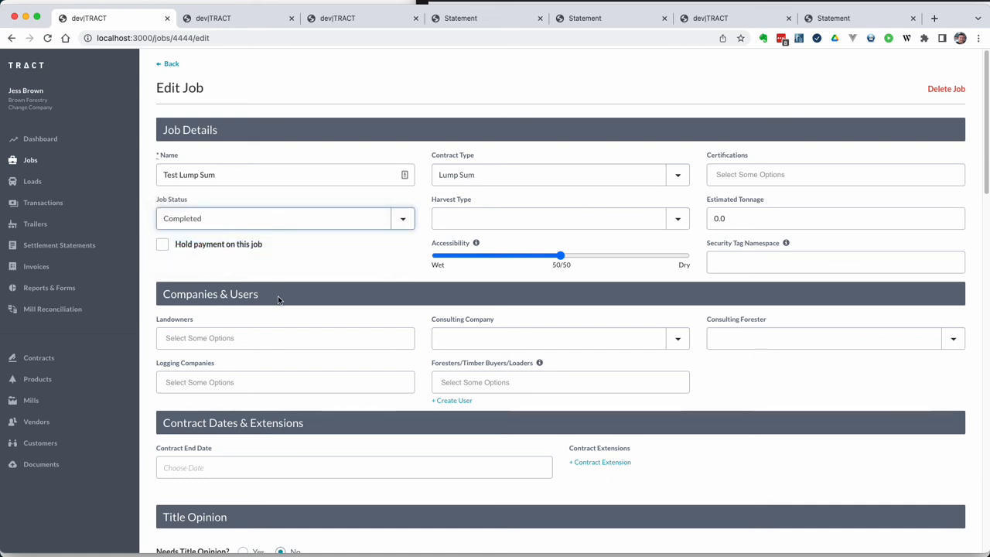
pyautogui.scroll(-20, 278, 296)
pyautogui.click(192, 525)
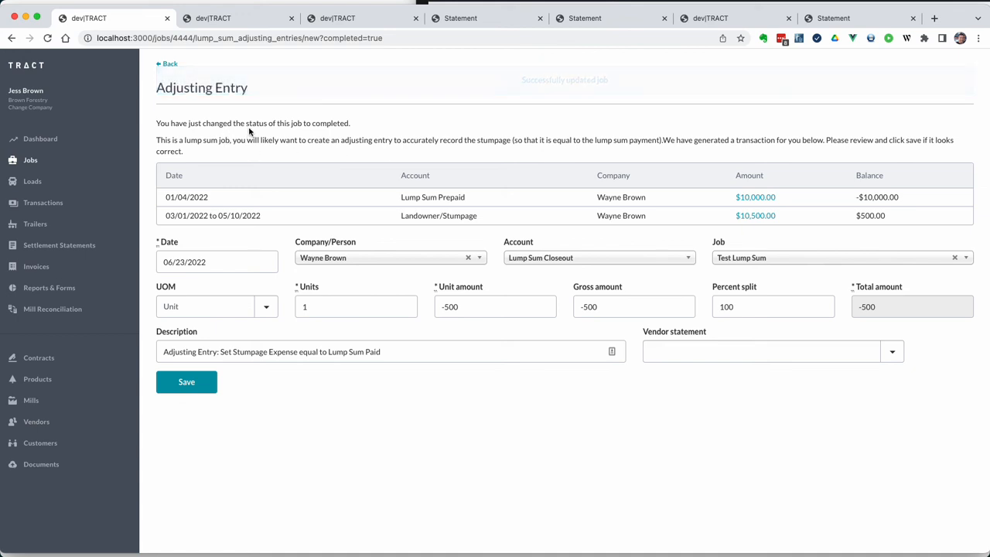
# Save the generated Lump Sum Closeout adjusting entry of -500 for Test Lump Sum and check the closeout row's balance.
pyautogui.doubleClick(315, 123)
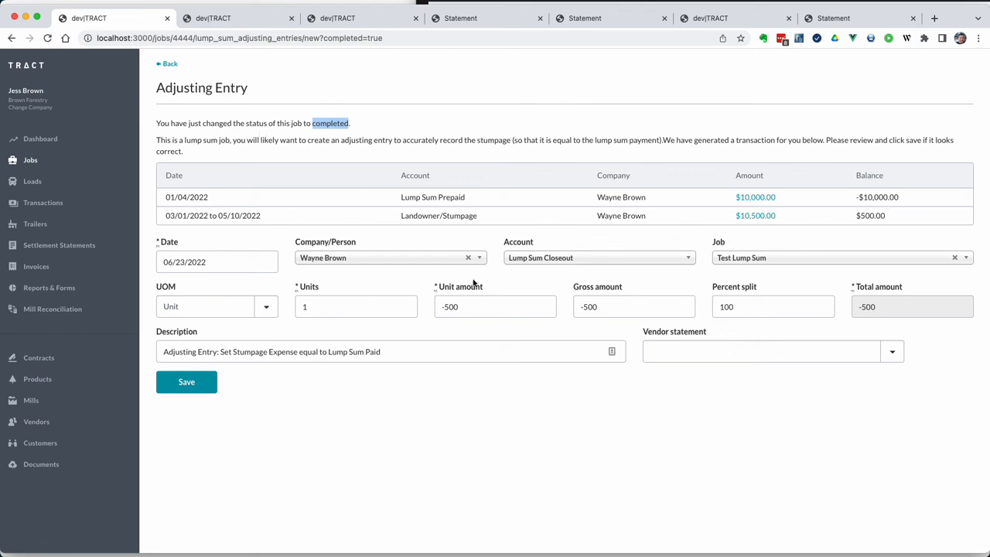
pyautogui.click(187, 383)
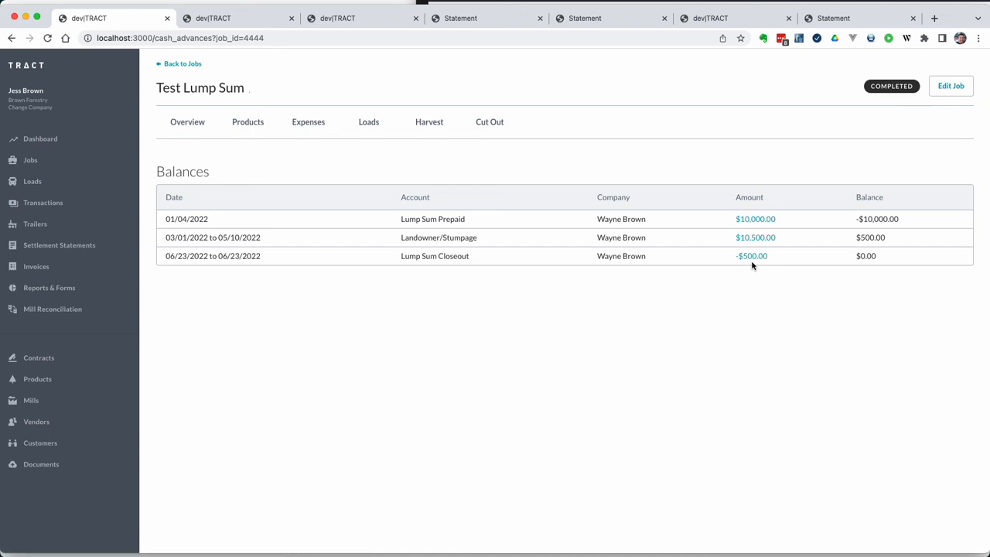
pyautogui.doubleClick(868, 255)
# Return to the Profit and Loss statement as of June 23, 2022 and reload it.
pyautogui.click(352, 19)
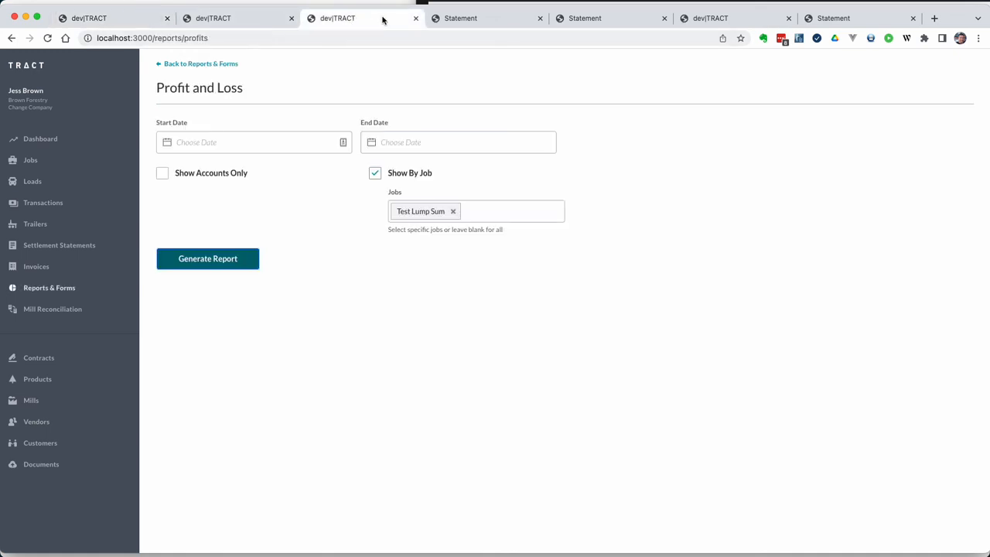
pyautogui.click(475, 20)
pyautogui.press('super+r')
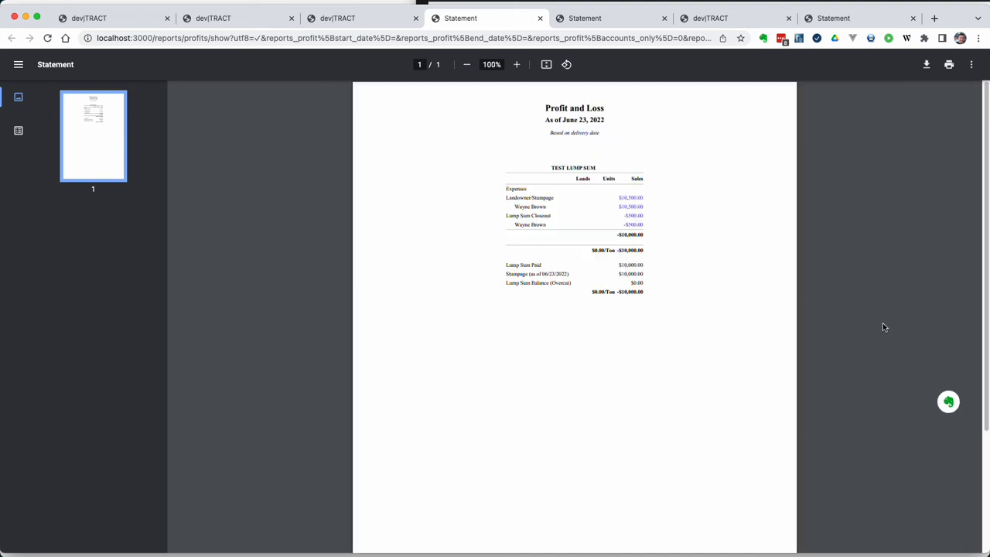
# Examine the Lump Sum Closeout line, the expense total and the lump sum balance on the reloaded statement.
pyautogui.press('super+equal')
pyautogui.press('super+equal')
pyautogui.press('super+equal')
pyautogui.press('super+equal')
pyautogui.press('super+equal')
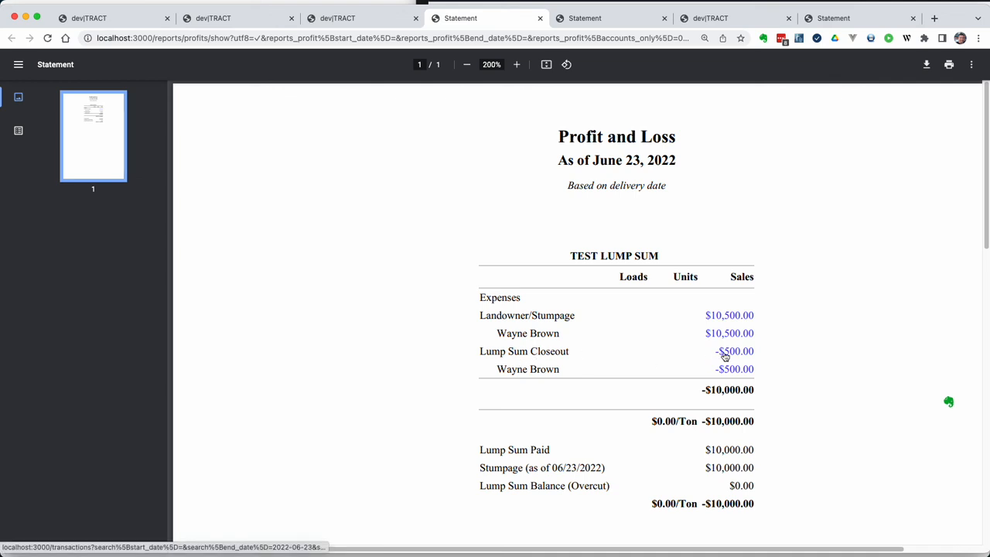
pyautogui.moveTo(712, 391); pyautogui.dragTo(754, 391)
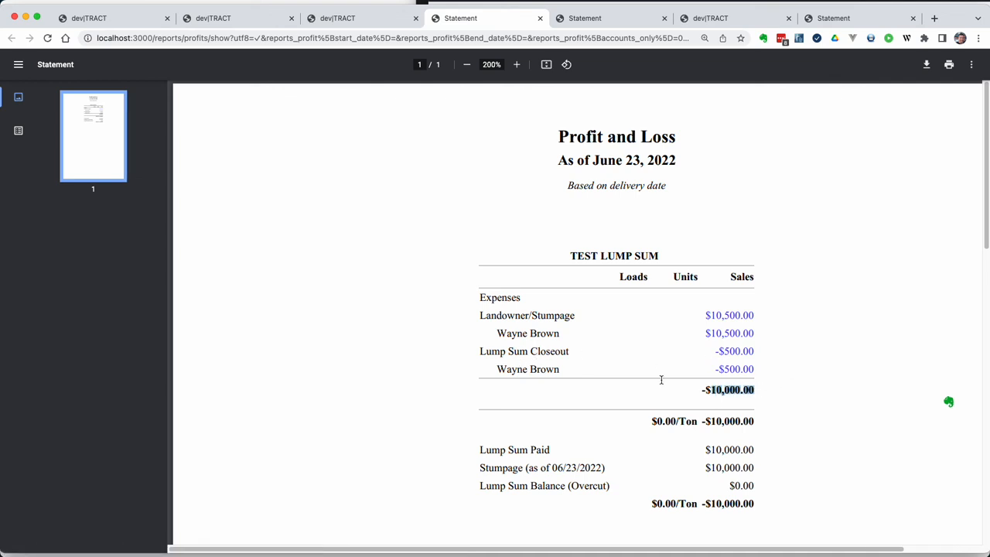
pyautogui.doubleClick(527, 355)
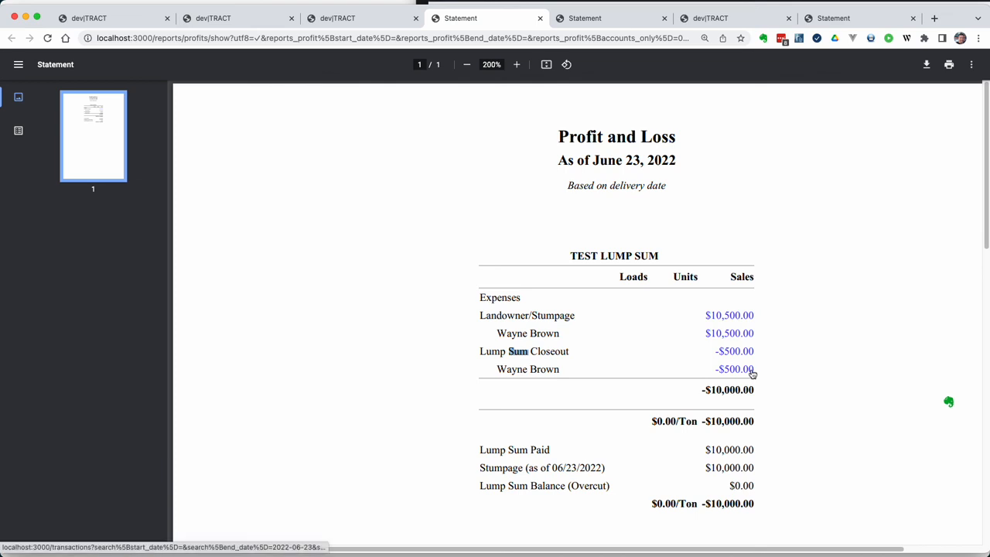
pyautogui.moveTo(709, 390); pyautogui.dragTo(781, 390)
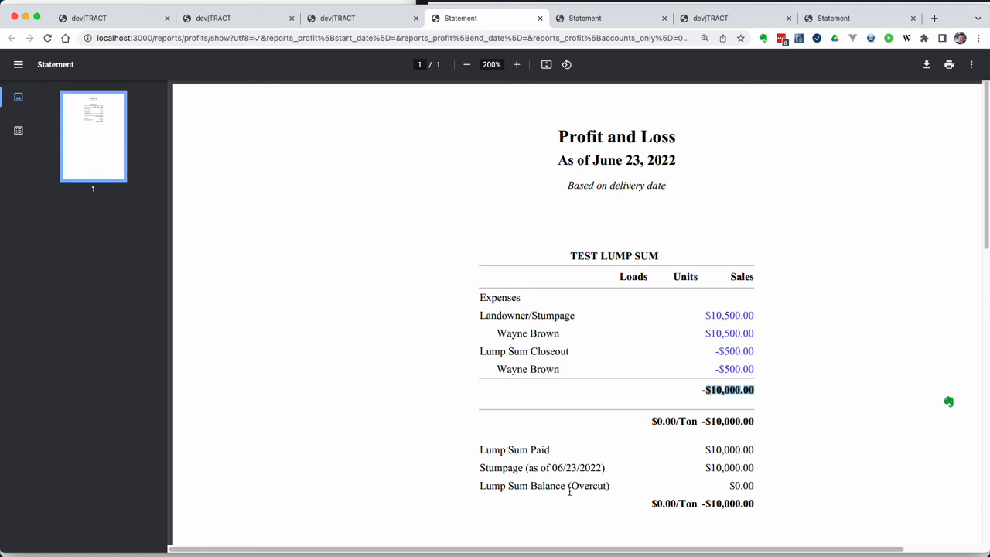
pyautogui.moveTo(730, 486); pyautogui.dragTo(773, 479)
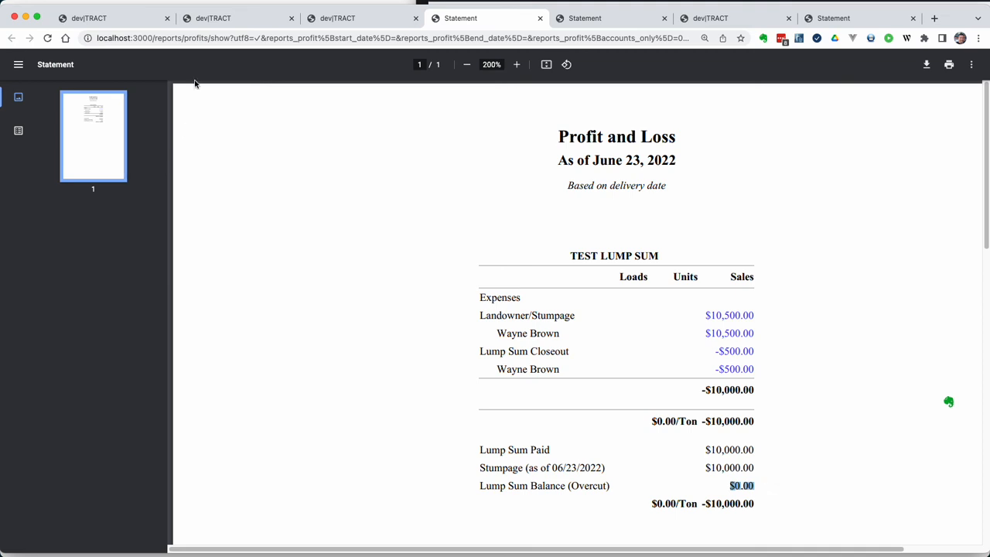
# Run the suggested Lump Sum Report from the Jobs report page.
pyautogui.click(149, 19)
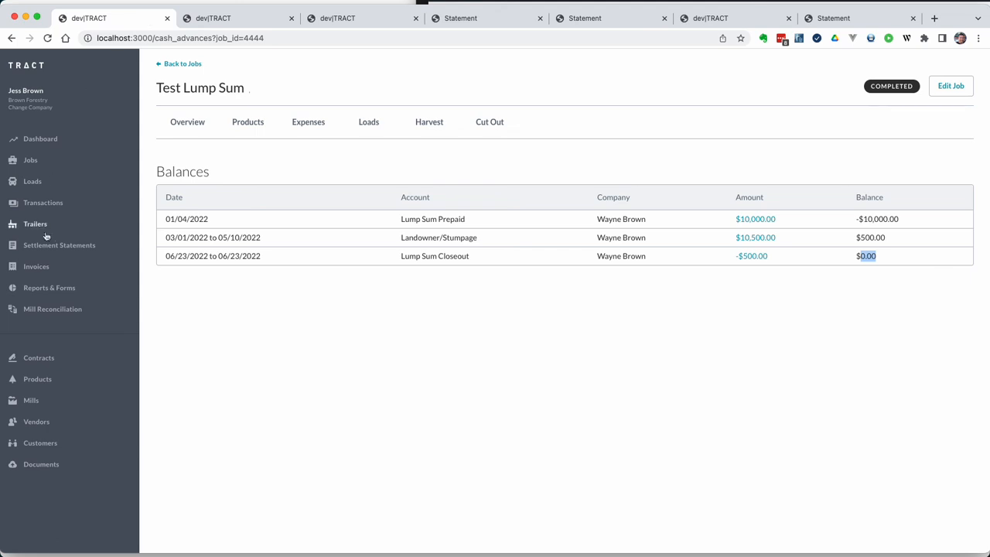
pyautogui.click(47, 288)
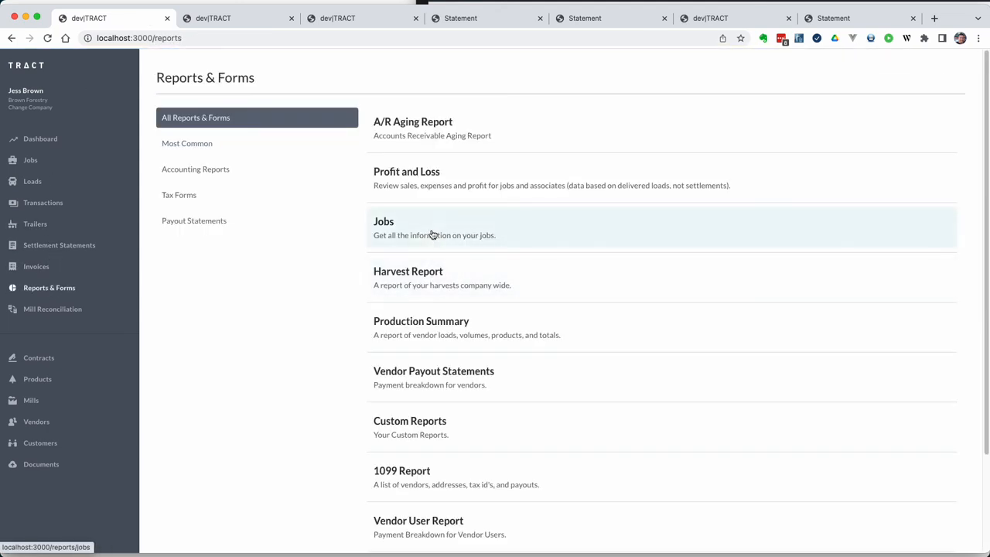
pyautogui.click(373, 231)
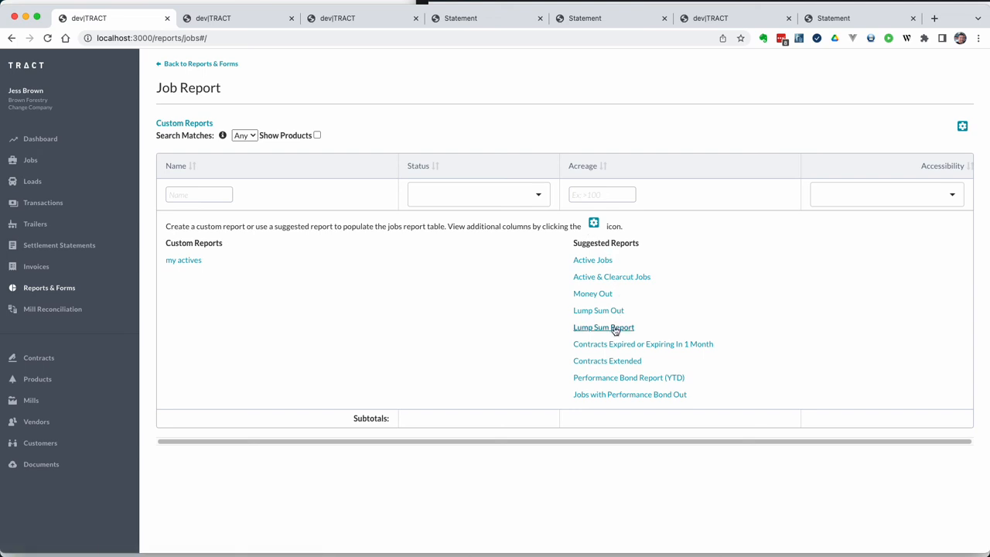
pyautogui.click(614, 328)
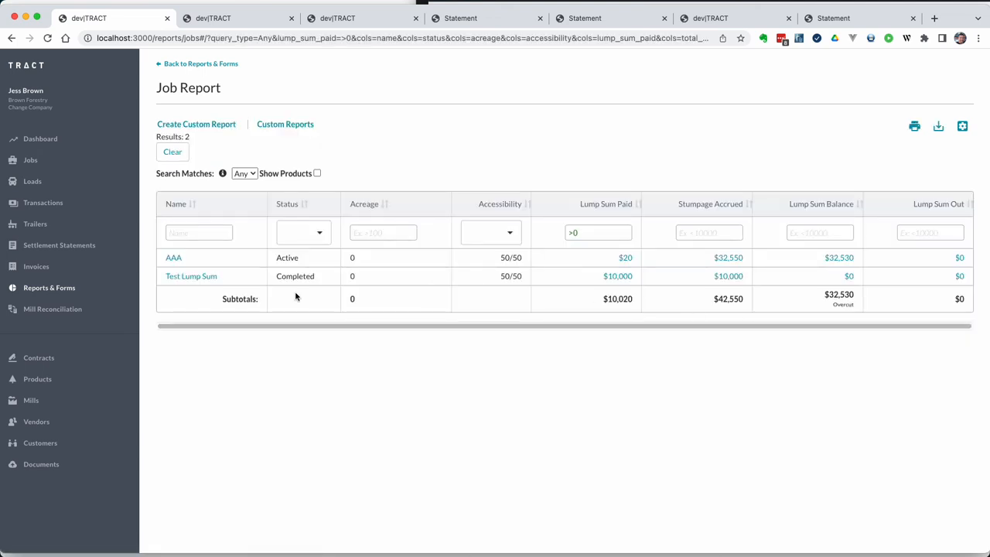